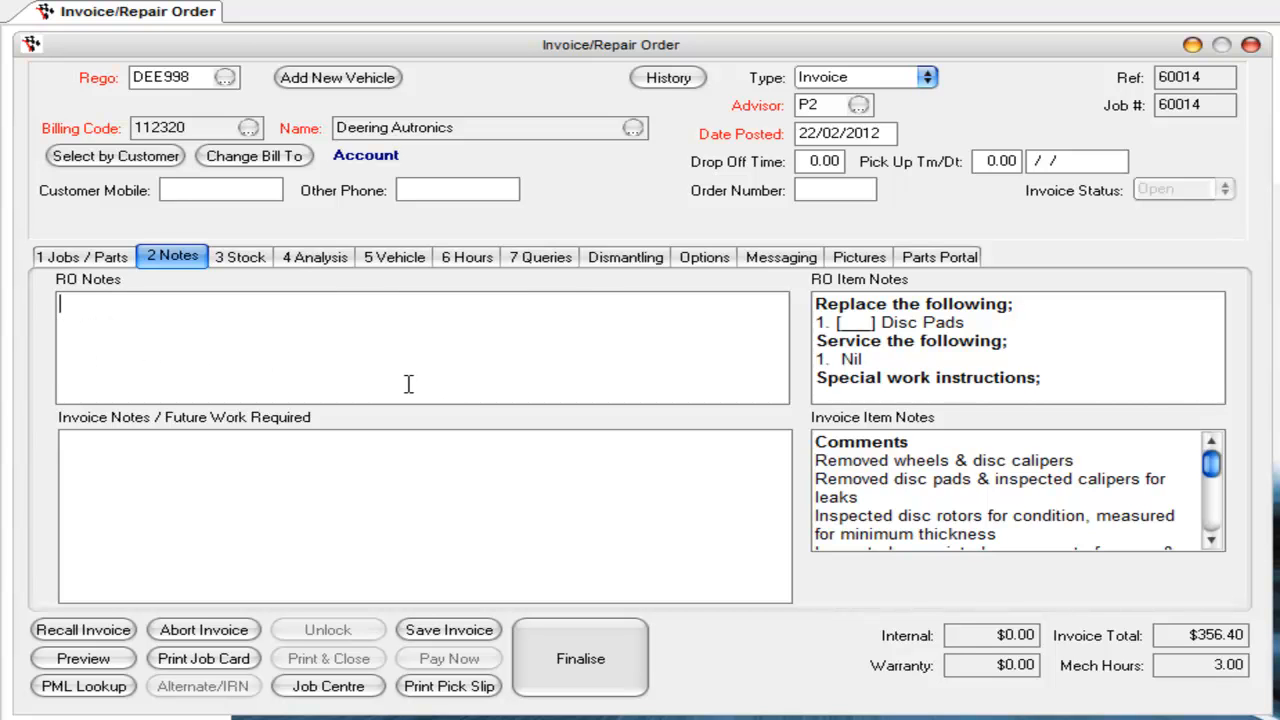
Insert the Brake smart text into the RO Notes.
key(alt+t)
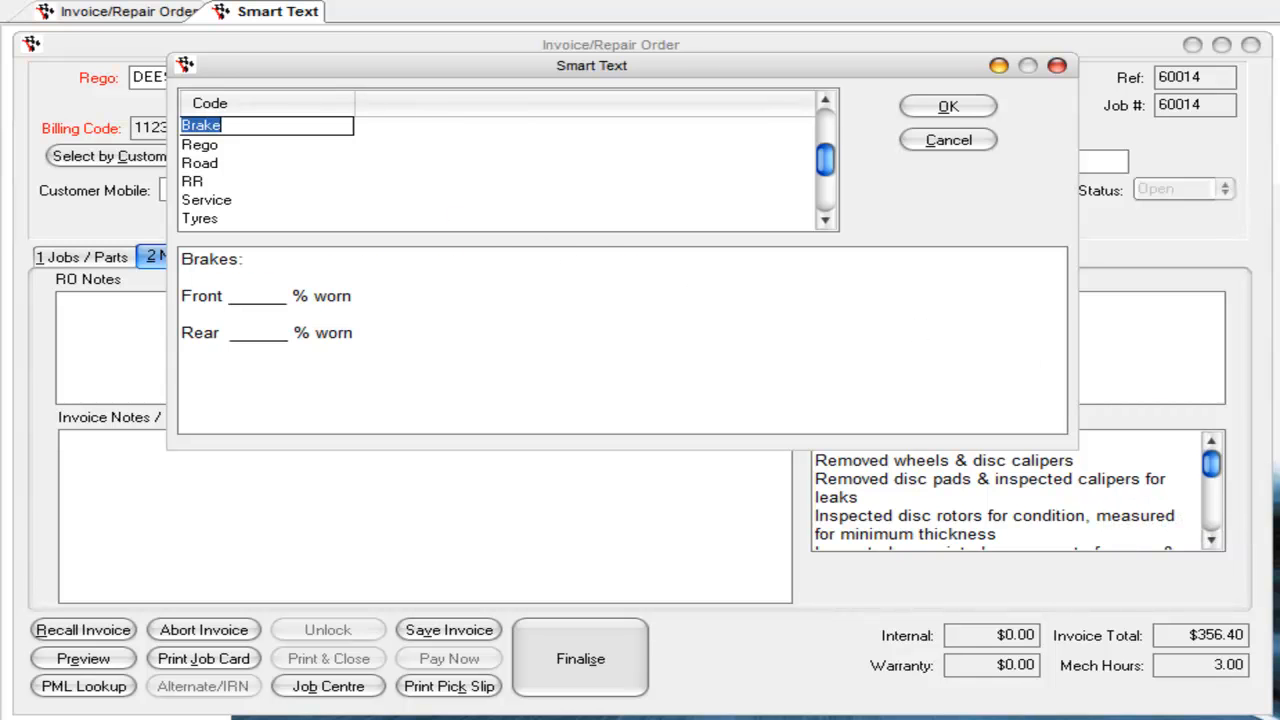
key(Down)
key(Down)
key(Down)
key(Down)
key(Down)
key(Down)
key(Up)
key(Up)
key(Up)
key(Up)
key(Up)
key(Up)
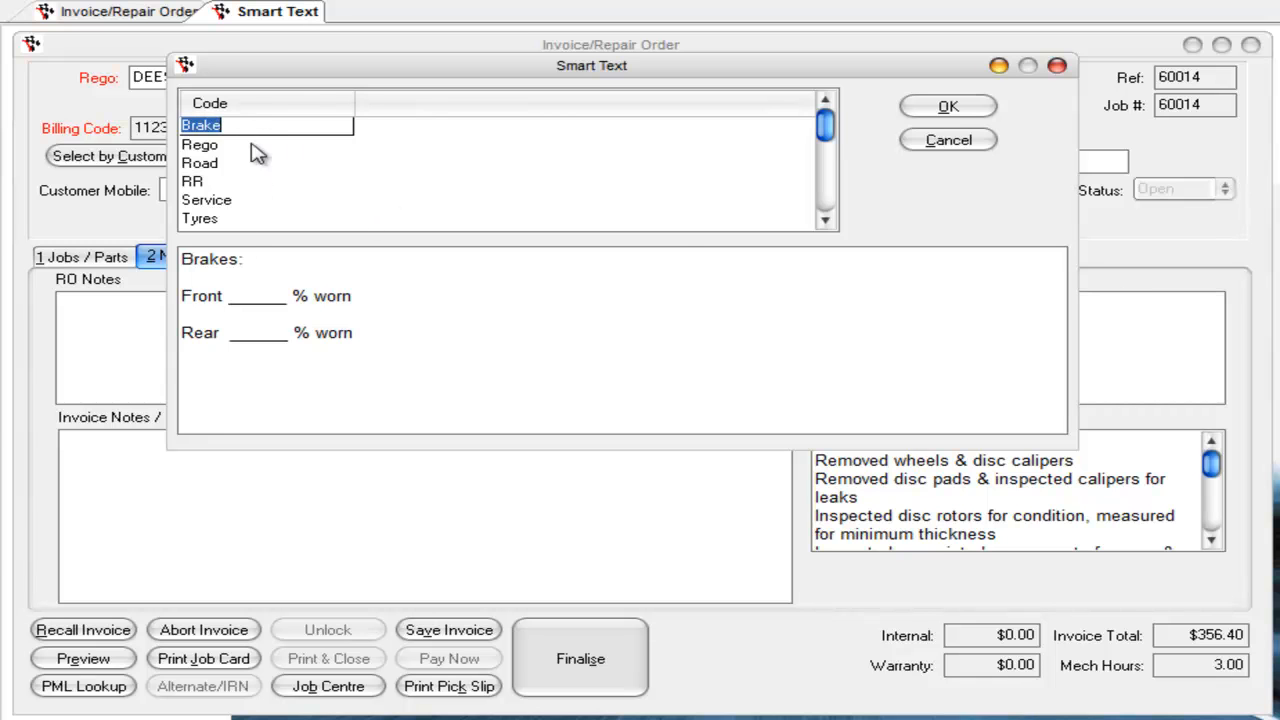
click(946, 106)
Place the text cursor on the empty line below the brake wear text in the RO Notes.
key(Up)
key(Up)
key(Up)
key(Up)
key(Up)
key(Up)
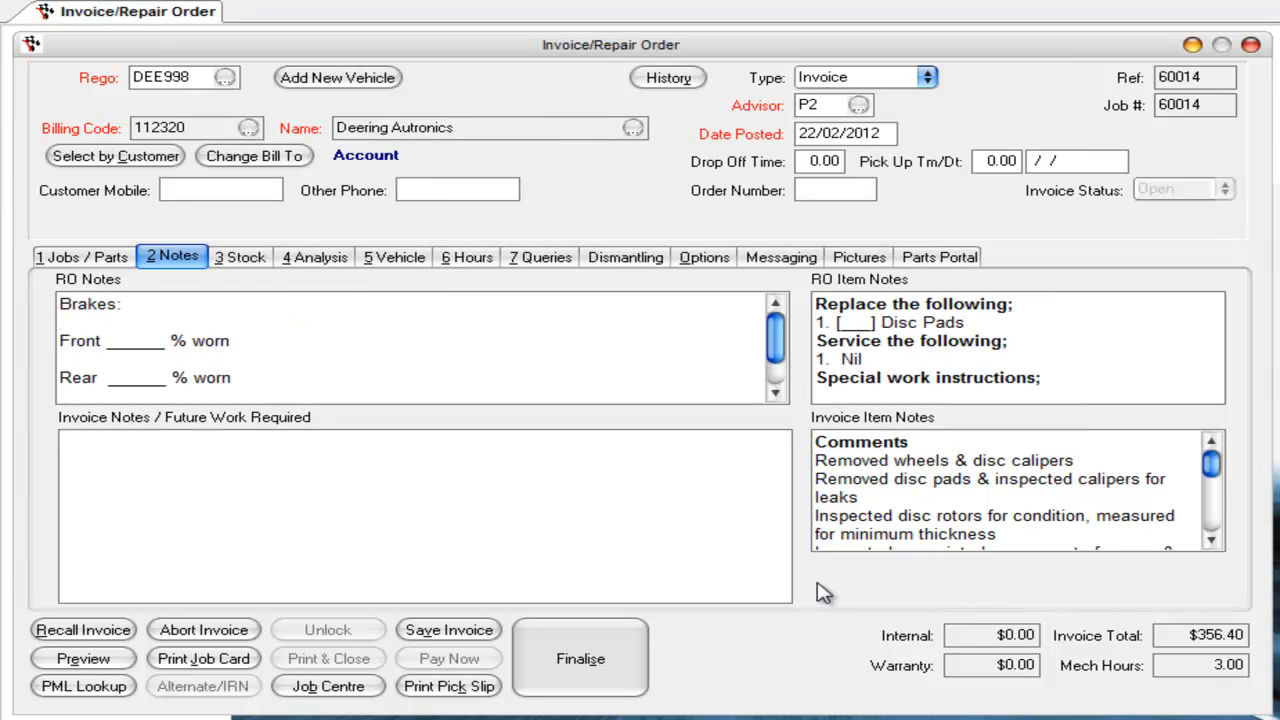
key(Down)
key(Down)
key(Down)
key(Down)
key(Down)
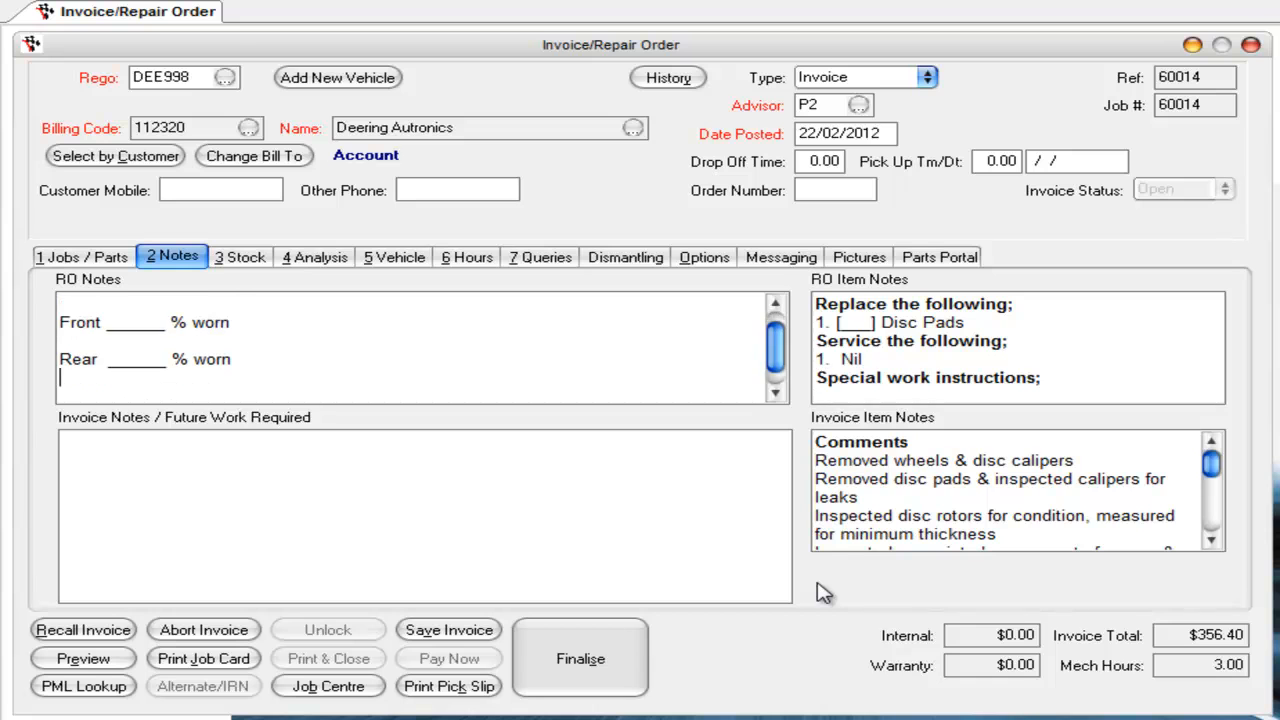
key(Down)
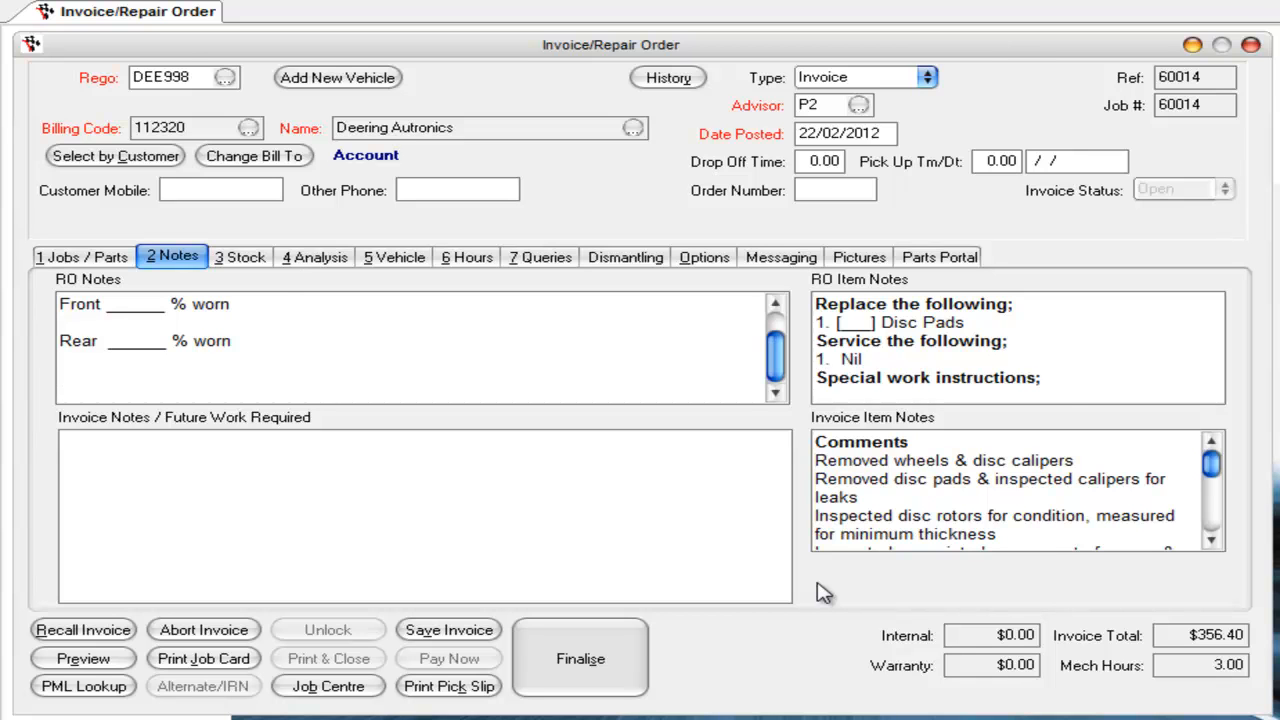
key(F2)
key(Down)
key(Down)
key(Down)
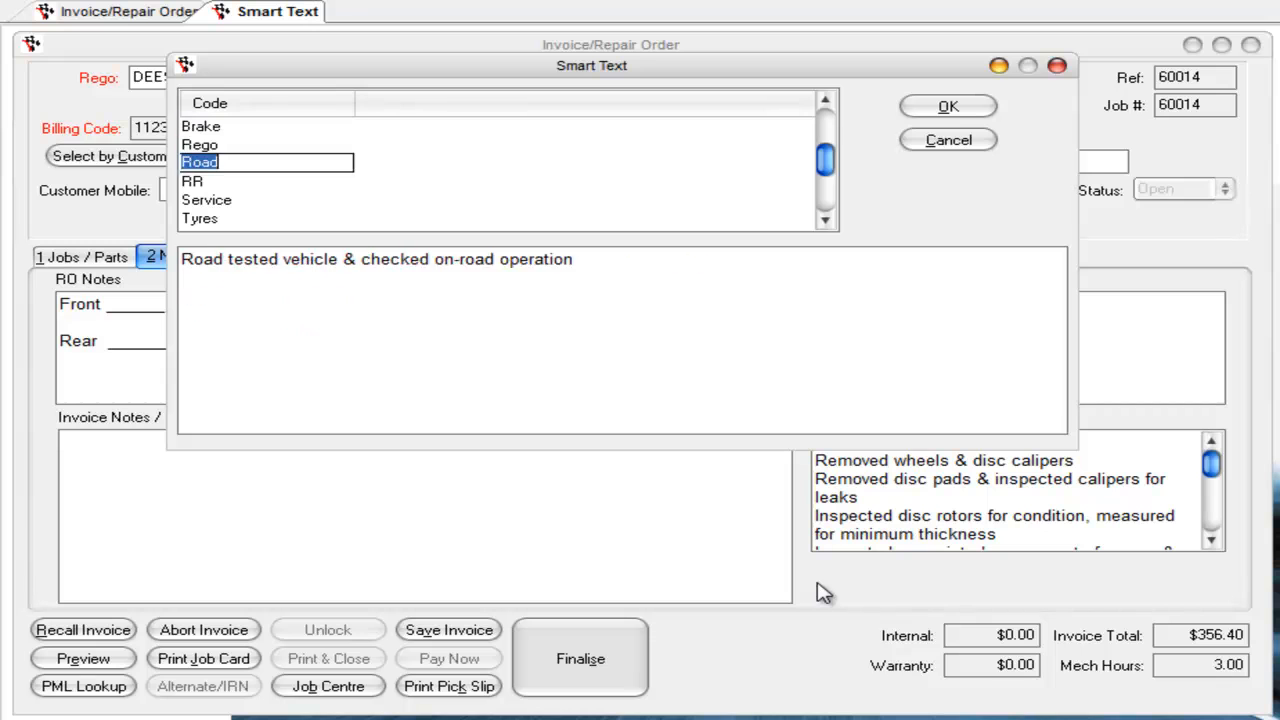
click(958, 145)
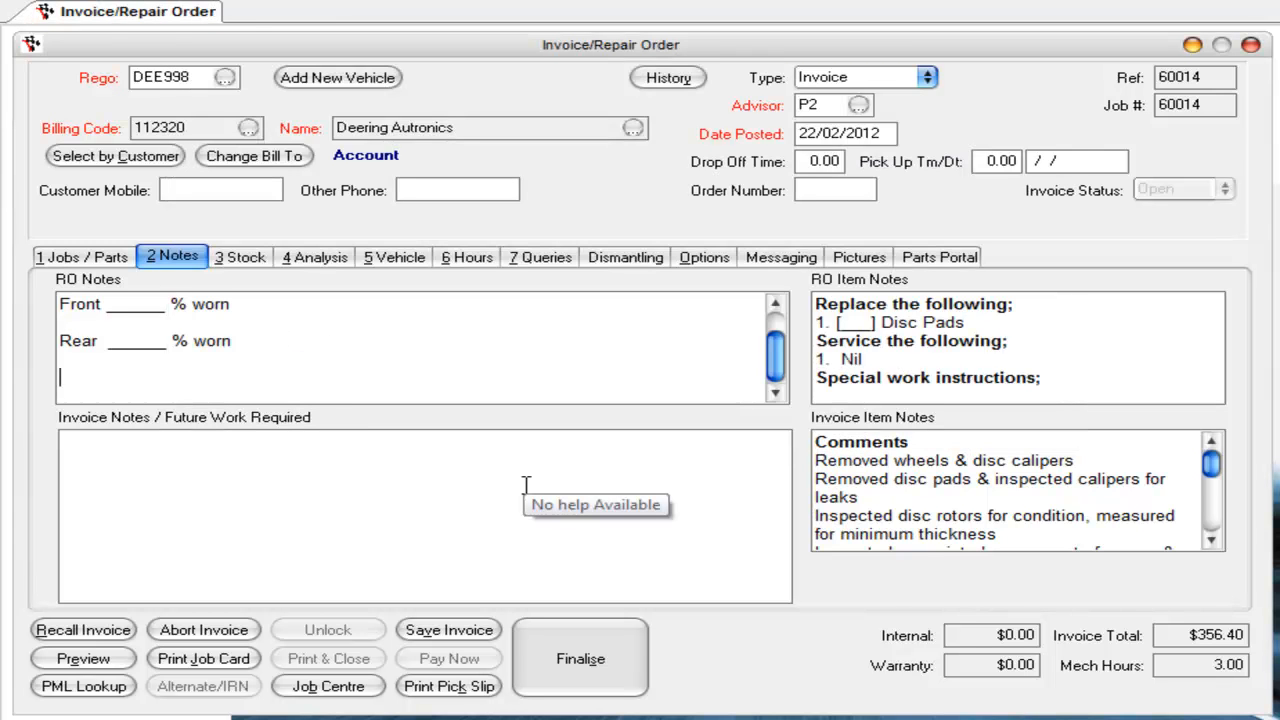
Add the "Removed and replaced" line to the RO Notes by expanding the smart text code rr in place.
text(rr)
key(Return)
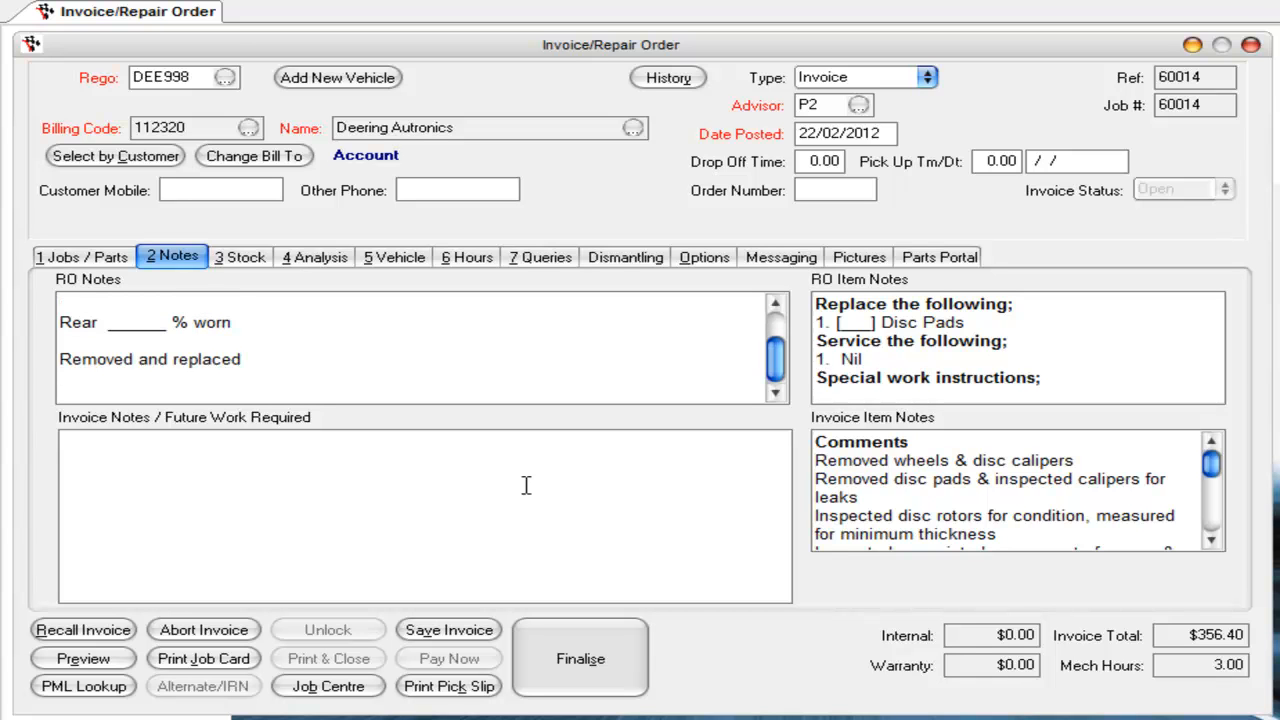
key(BackSpace)
text(r)
key(BackSpace)
Leave a blank line in the RO Notes and expand the smart text code rego beneath it.
key(Return)
key(Return)
text(rego)
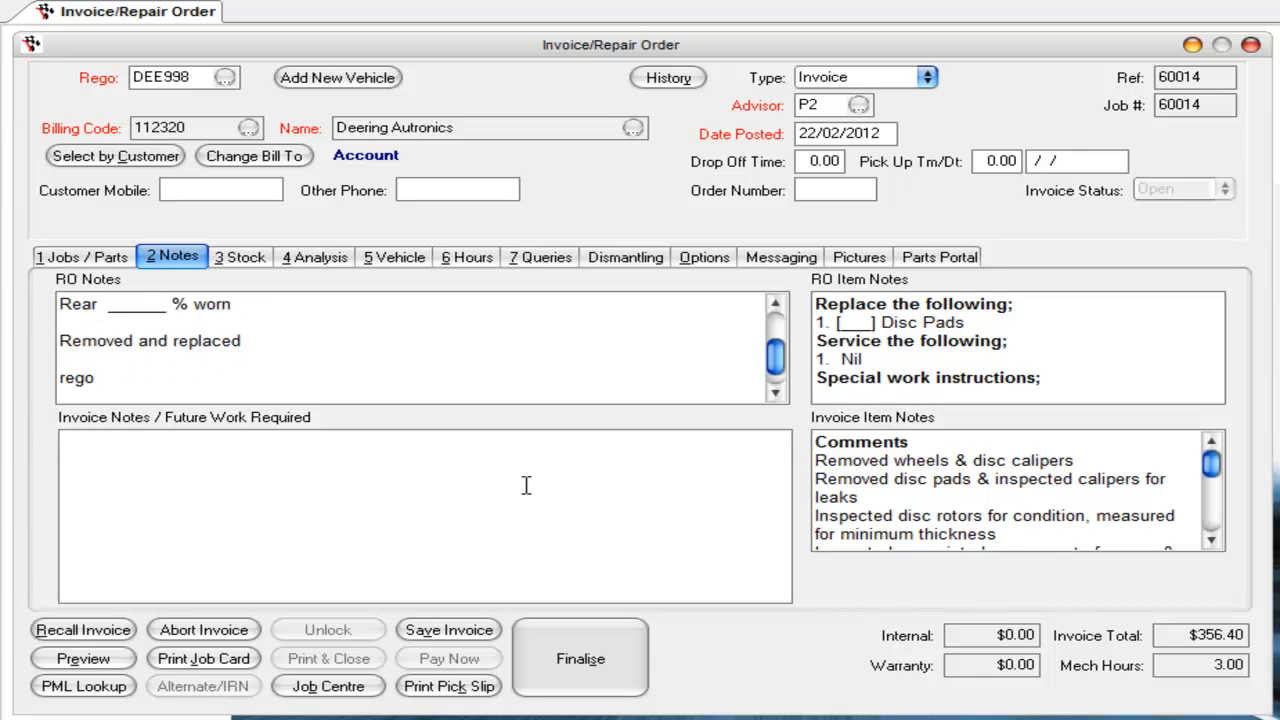
key(Return)
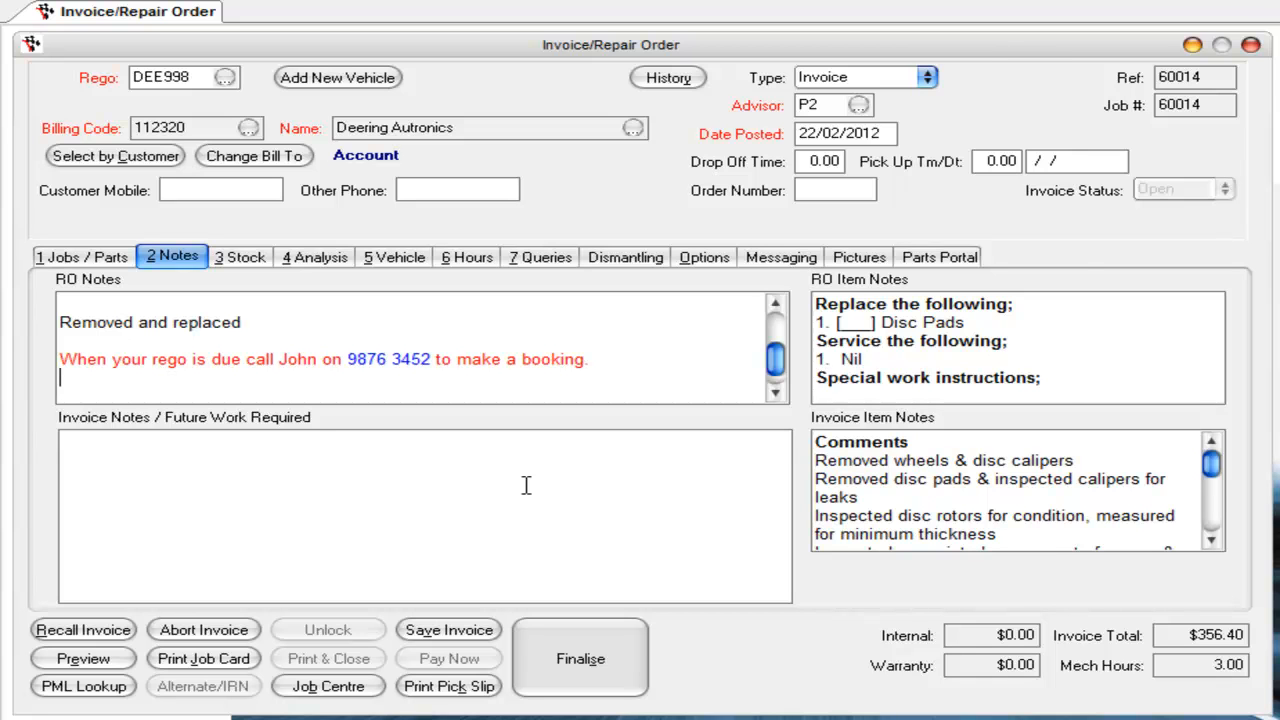
Create a new smart text entry with the code NEW and the text "My new note".
key(F2)
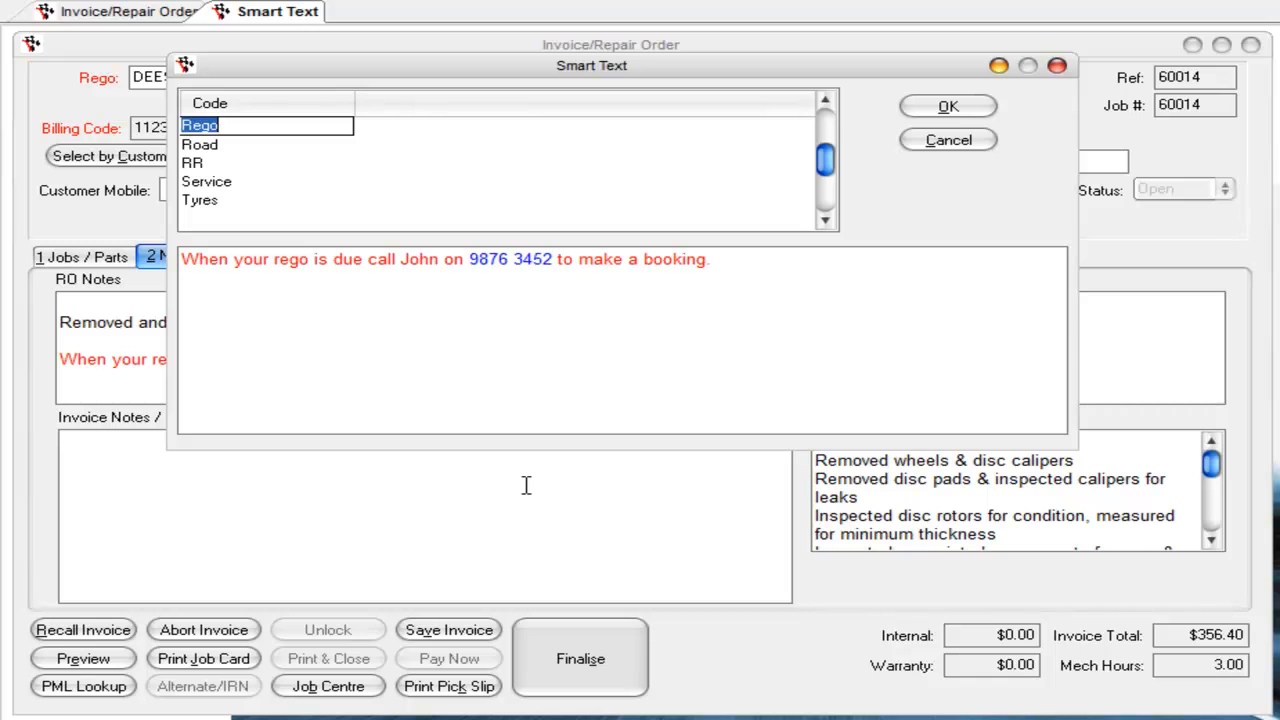
key(Down)
key(Down)
key(Down)
key(Down)
key(Down)
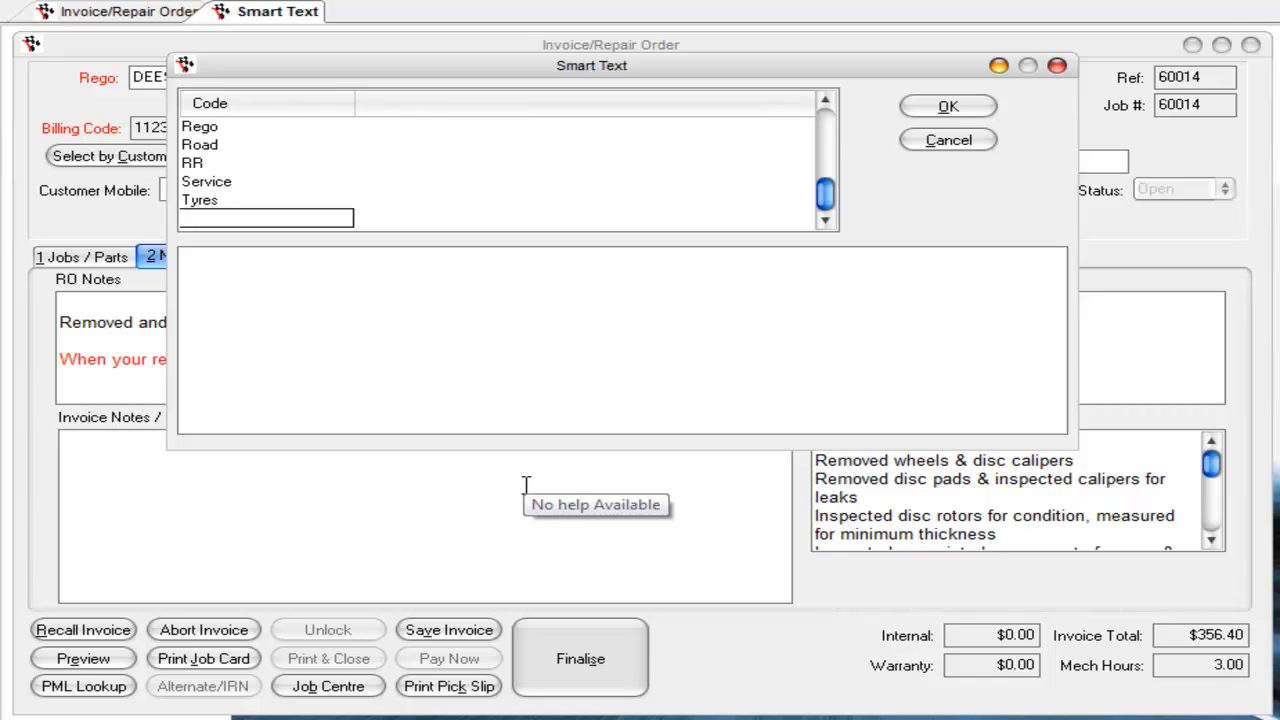
text(NEW)
click(385, 357)
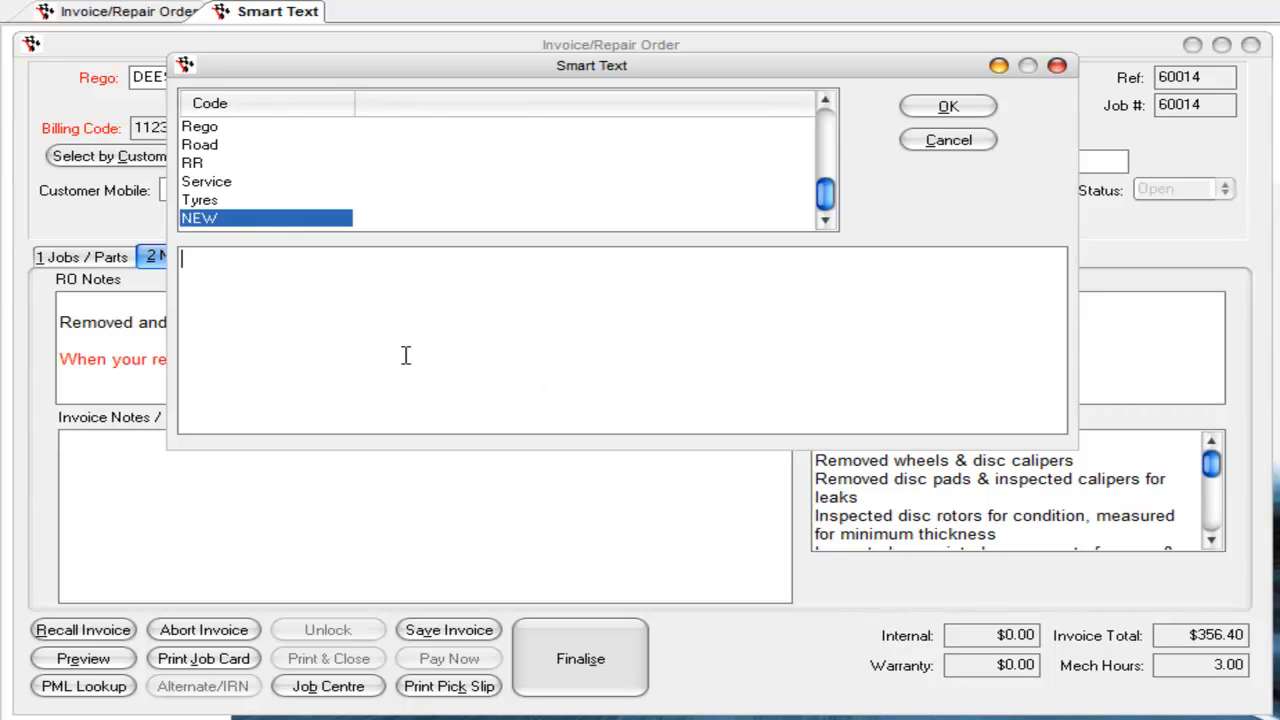
text(My new note)
Insert the NEW smart text from the list into the RO Notes and add it once more by expanding its code new.
click(252, 182)
click(252, 217)
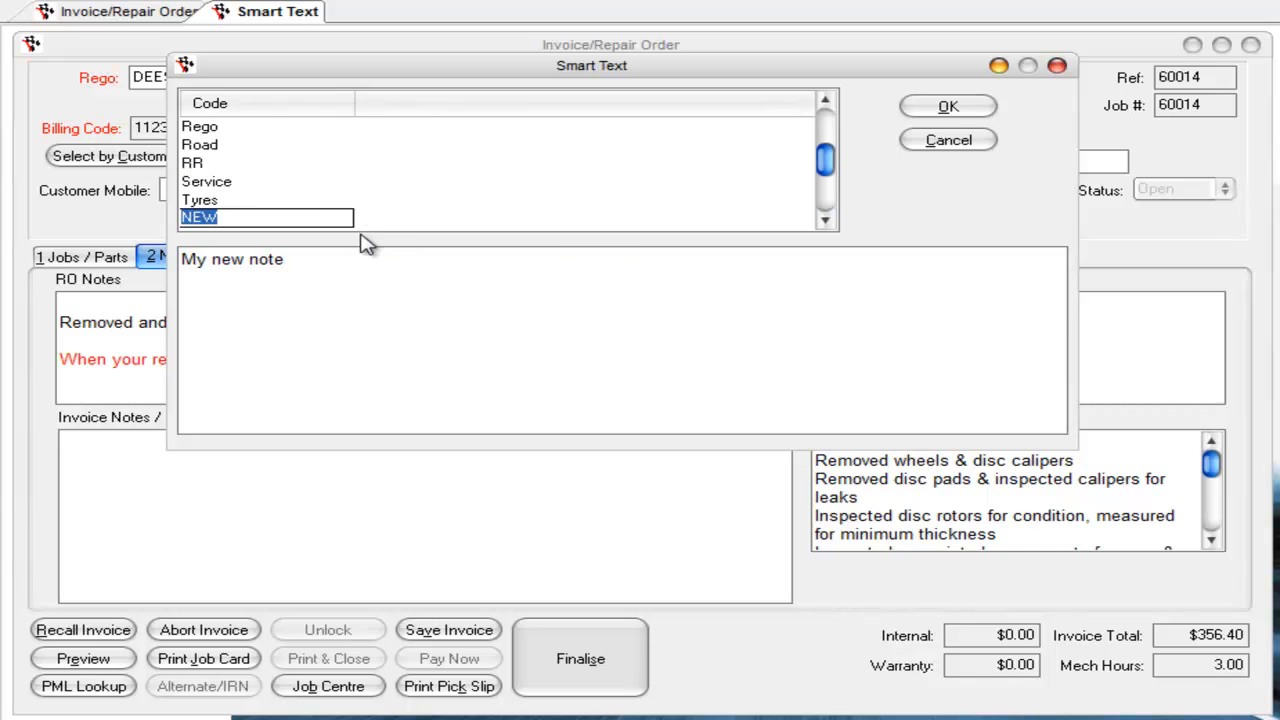
click(948, 107)
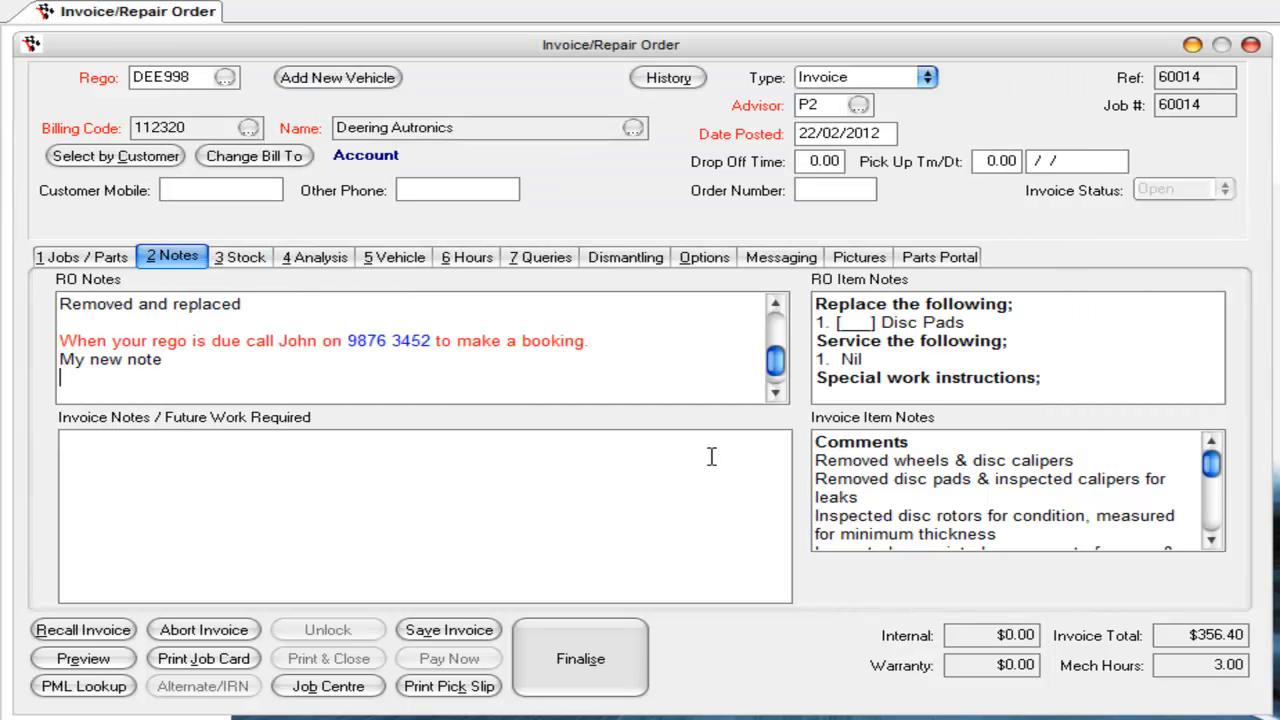
text(new)
key(space)
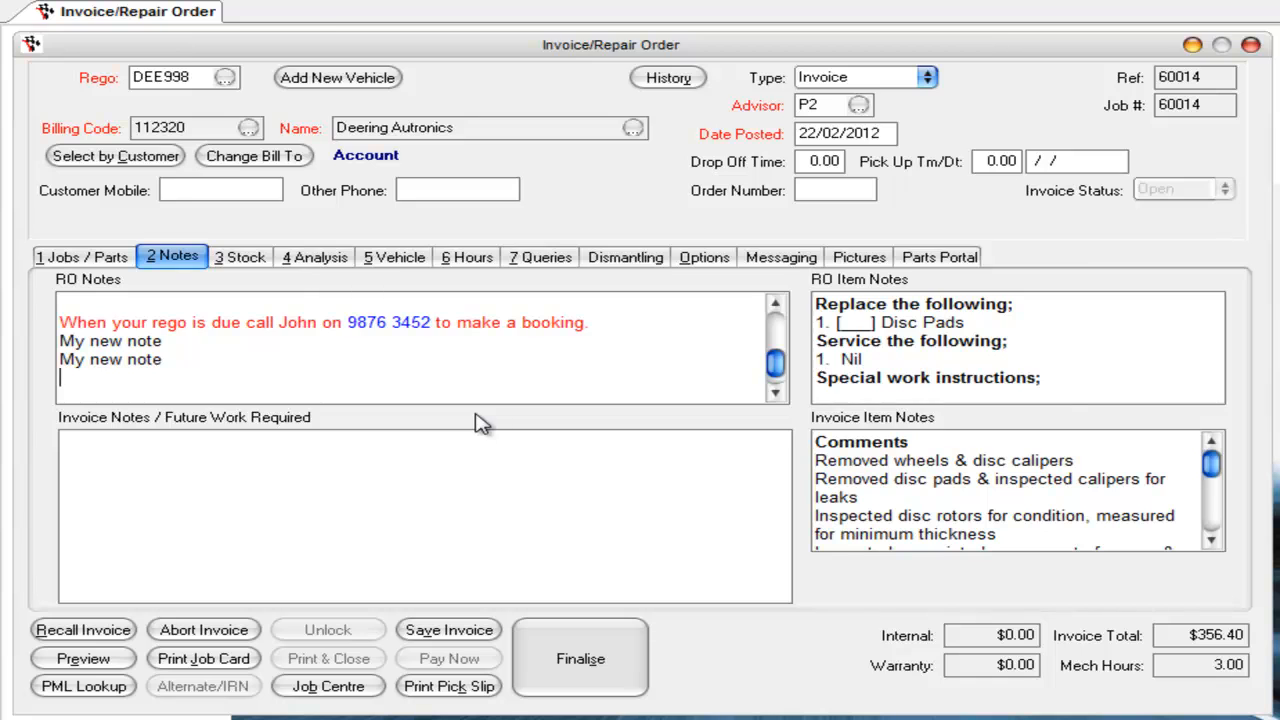
Open the smart text list and select the RR entry.
key(F2)
key(Down)
key(Down)
key(Down)
key(Down)
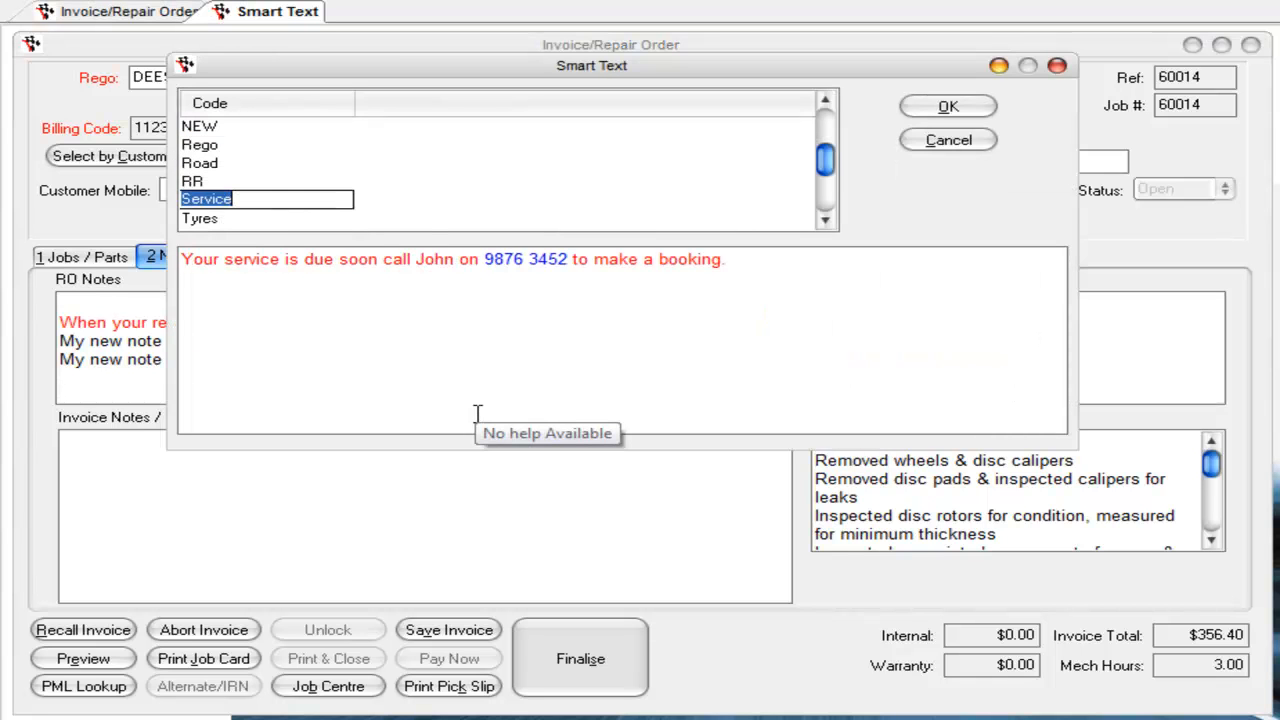
key(Up)
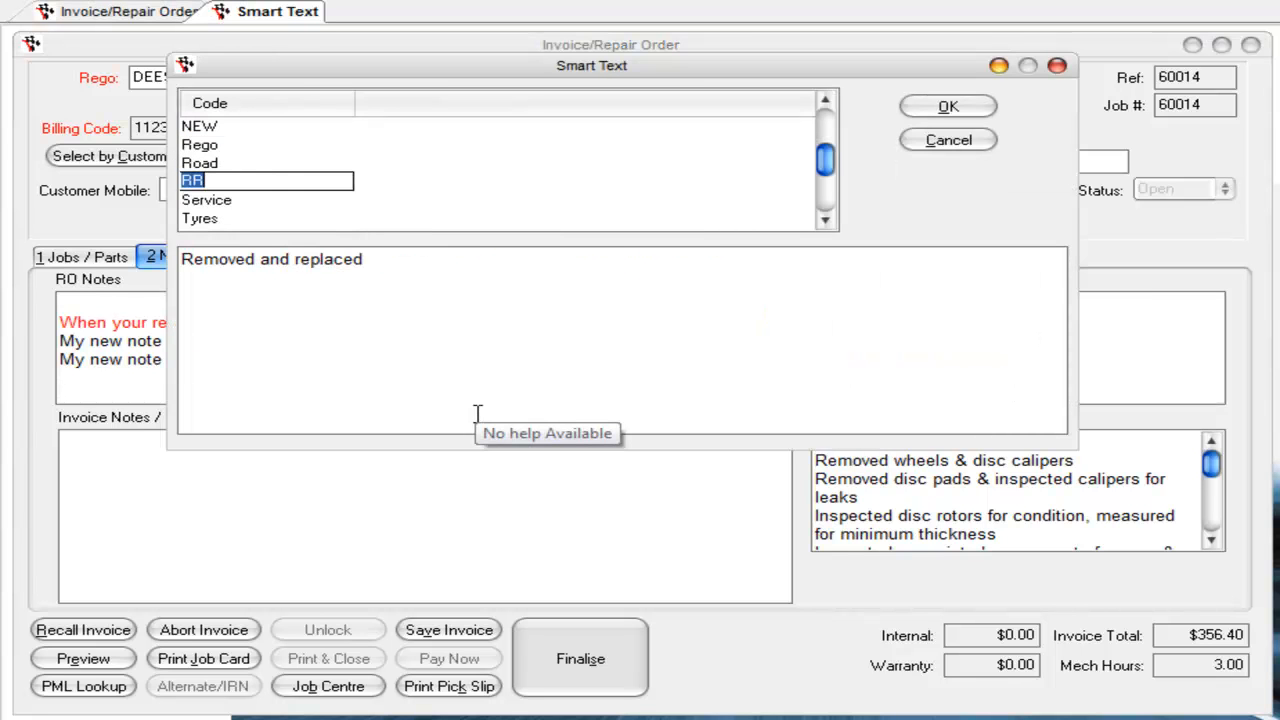
Try extending the RR smart text with "and did something" and remove the added words.
click(520, 285)
text(and did something)
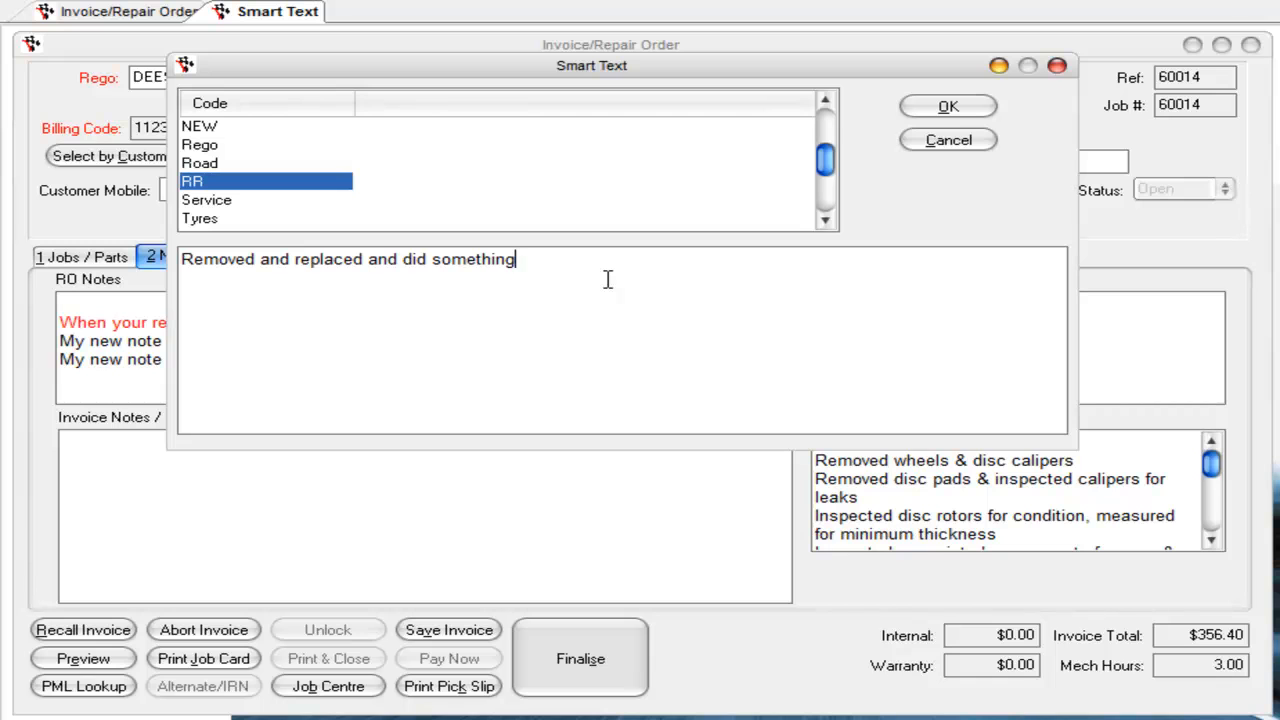
key(ctrl+shift+Left)
key(ctrl+shift+Left)
key(ctrl+shift+Left)
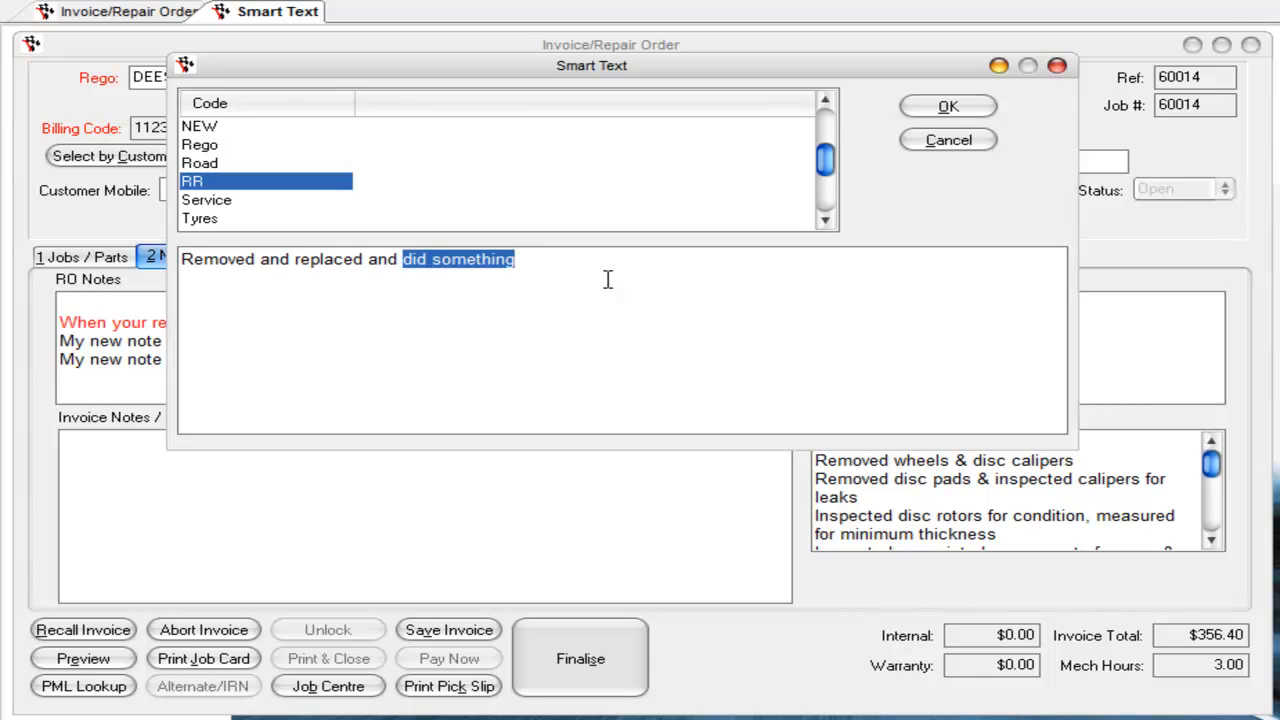
key(BackSpace)
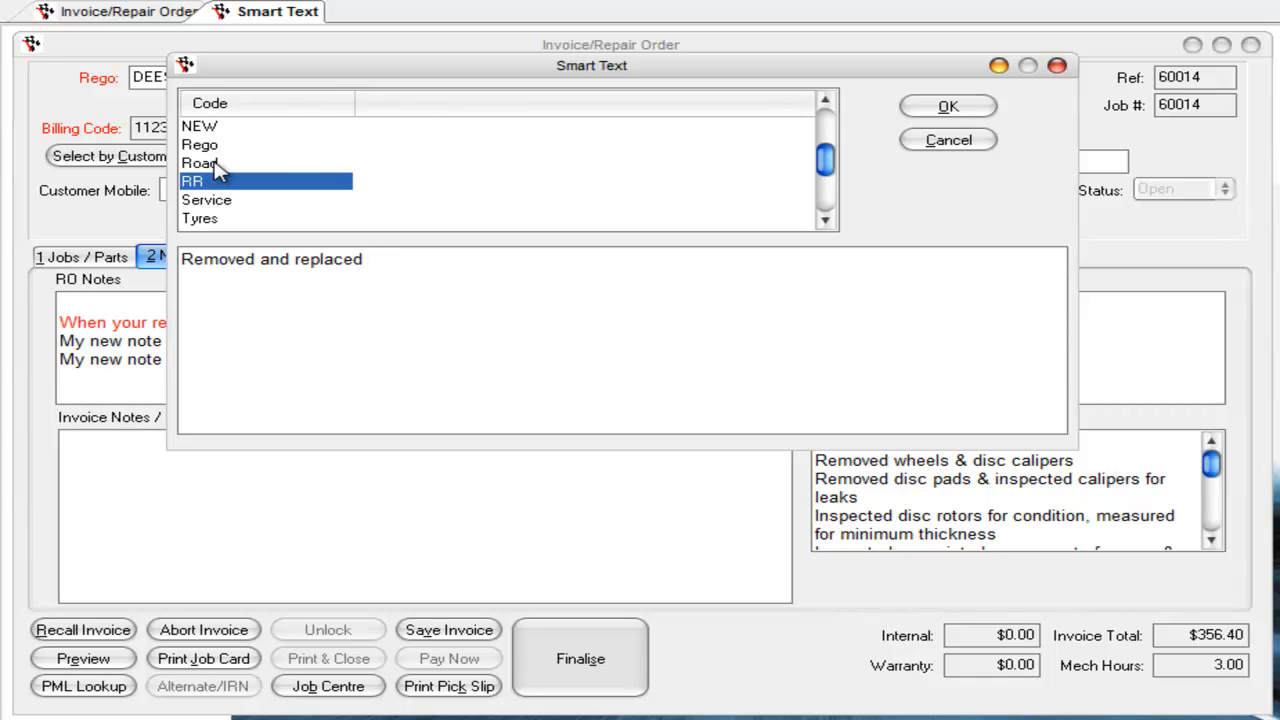
Select the whole text of the RR smart text entry.
drag(378, 259, 145, 258)
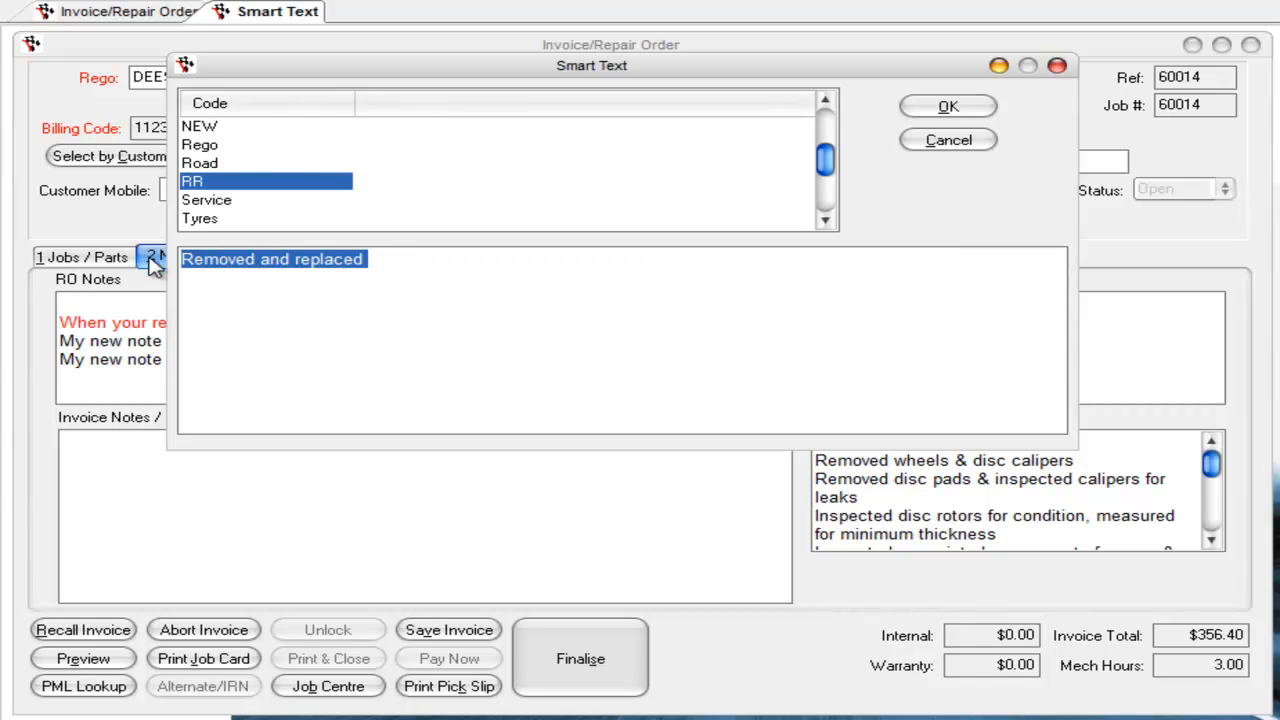